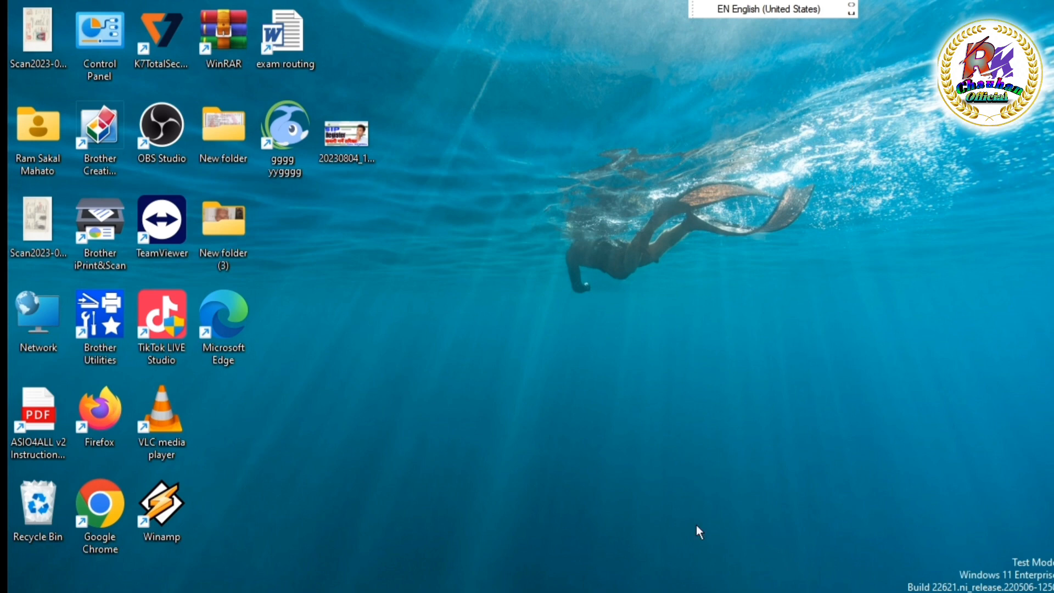
# Bring Chrome to the front and load ird.gov.np from the 'ird' address-bar suggestion
pyautogui.moveTo(696, 592)
pyautogui.moveTo(664, 580)
pyautogui.moveTo(596, 587)
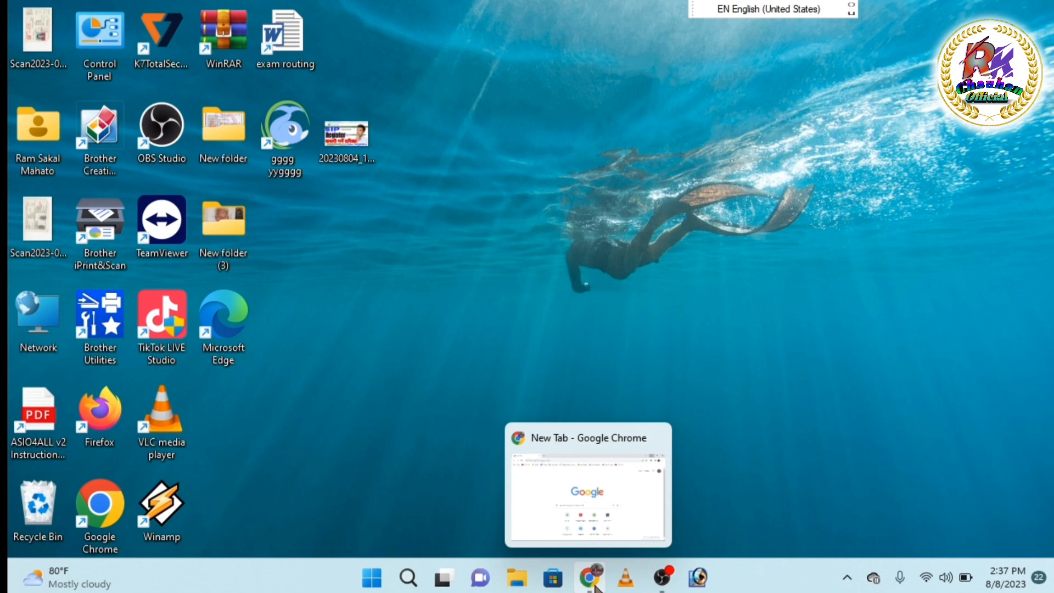
pyautogui.click(566, 500)
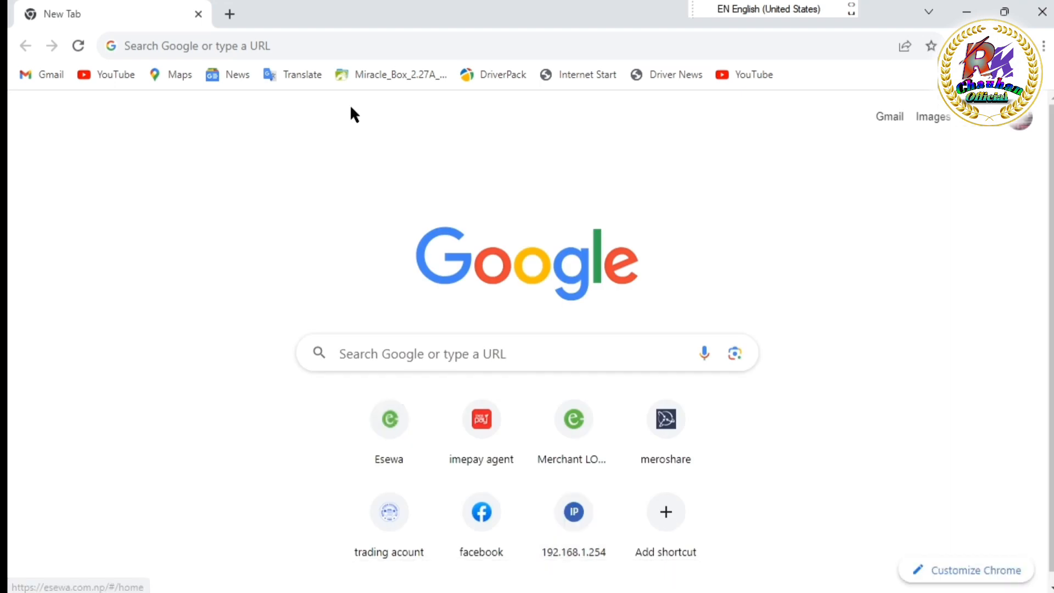
pyautogui.click(272, 48)
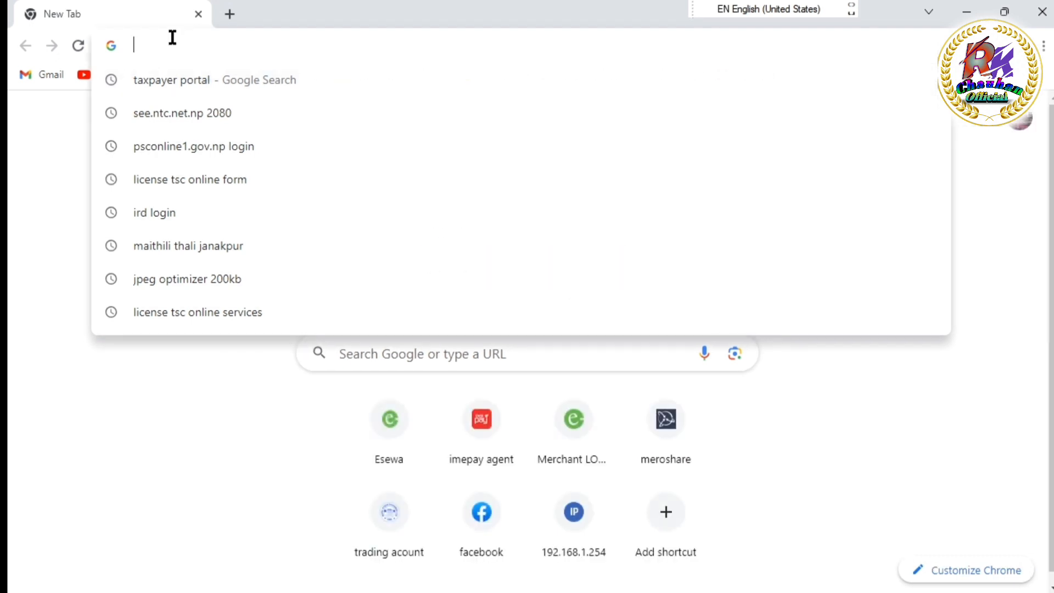
pyautogui.write('ird login')
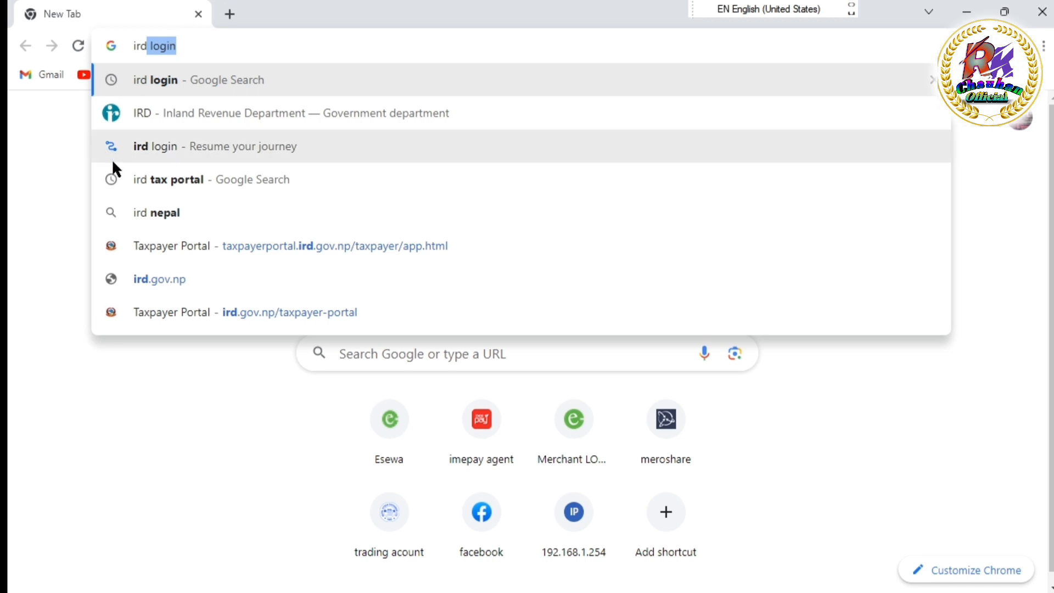
pyautogui.click(180, 283)
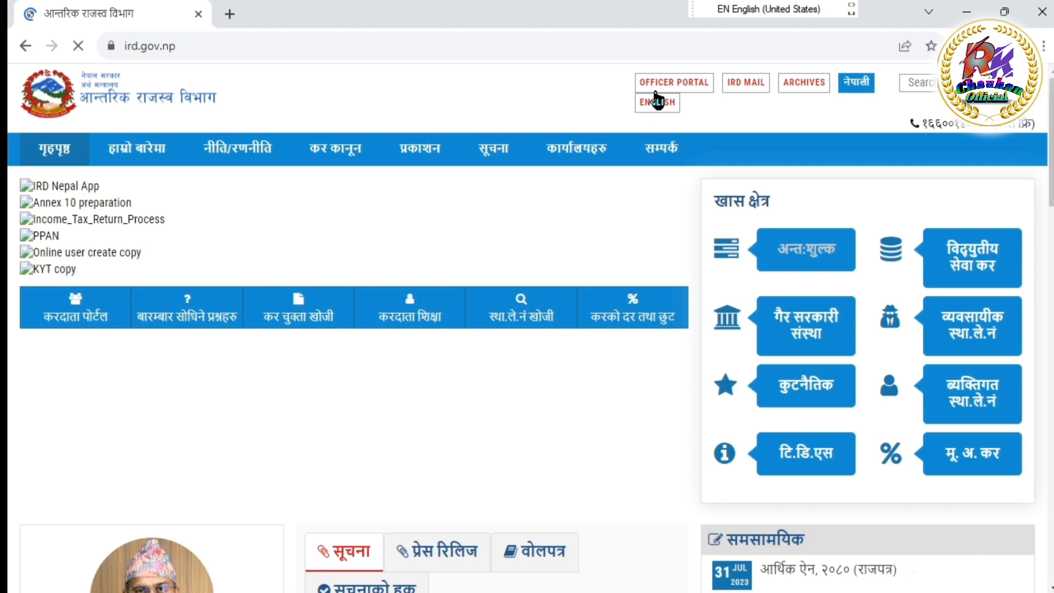
# Switch the IRD homepage to ENGLISH and open the TAXPAYER PORTAL tile
pyautogui.click(657, 100)
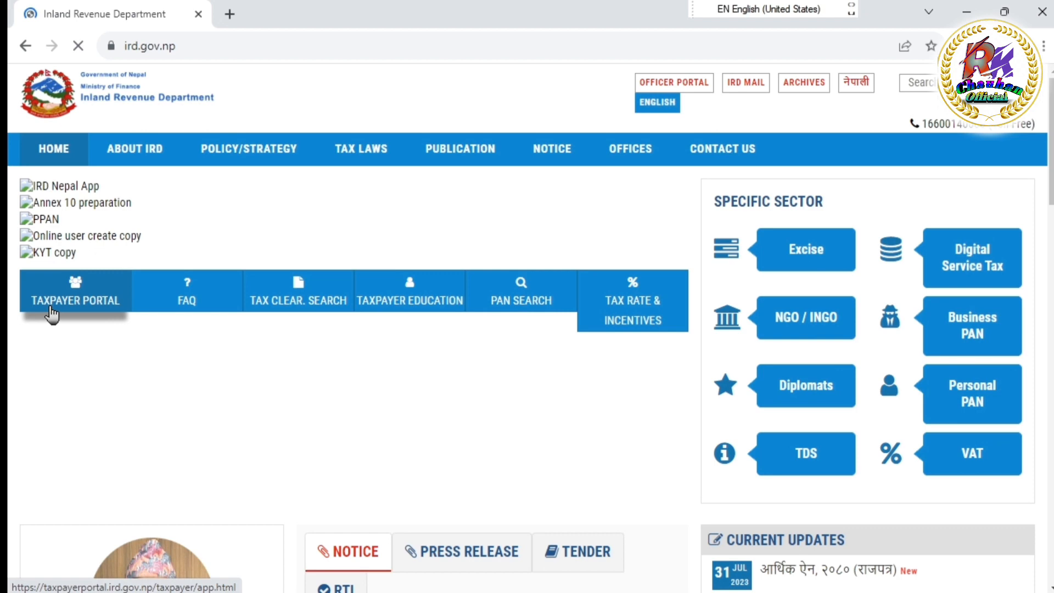
pyautogui.click(52, 311)
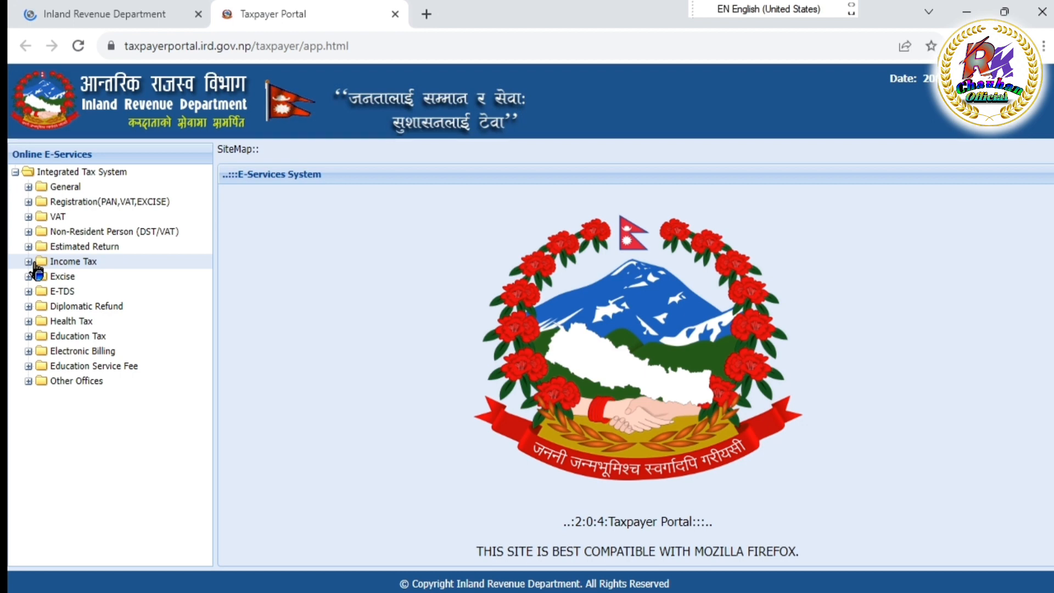
# Close the Inland Revenue Department tab and open Income Tax > D-01 Return Entry
pyautogui.click(198, 14)
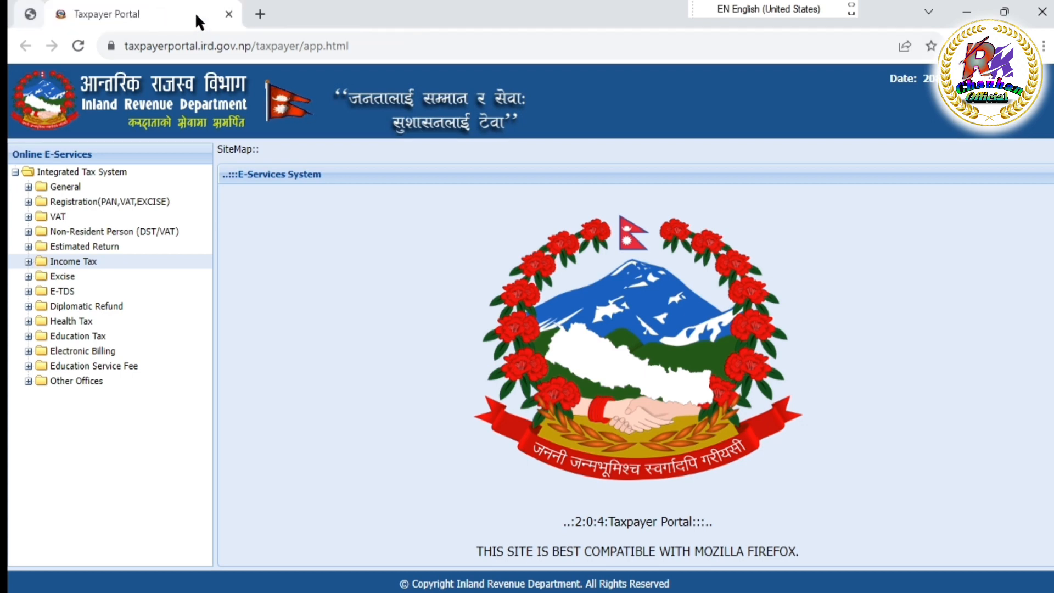
pyautogui.click(28, 261)
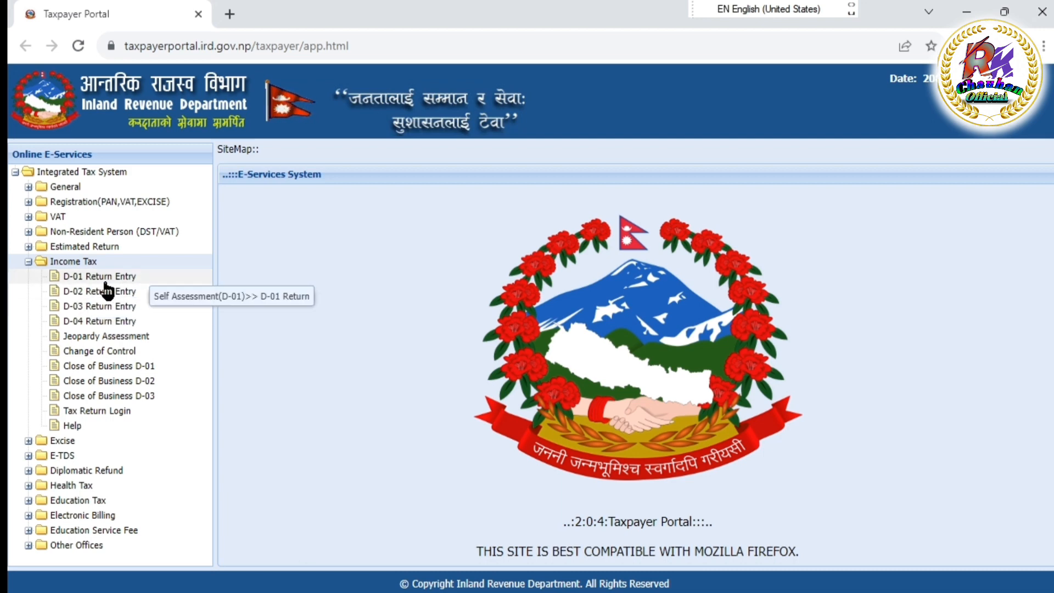
pyautogui.click(94, 278)
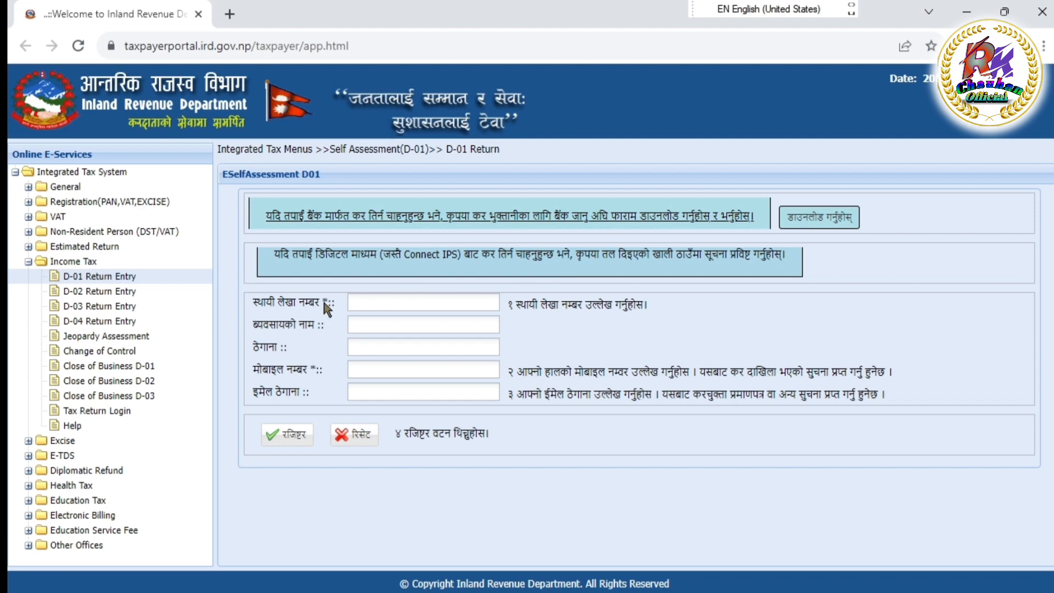
# Enter the taxpayer's permanent account number and e-mail address, then register the D-01 details
pyautogui.click(363, 302)
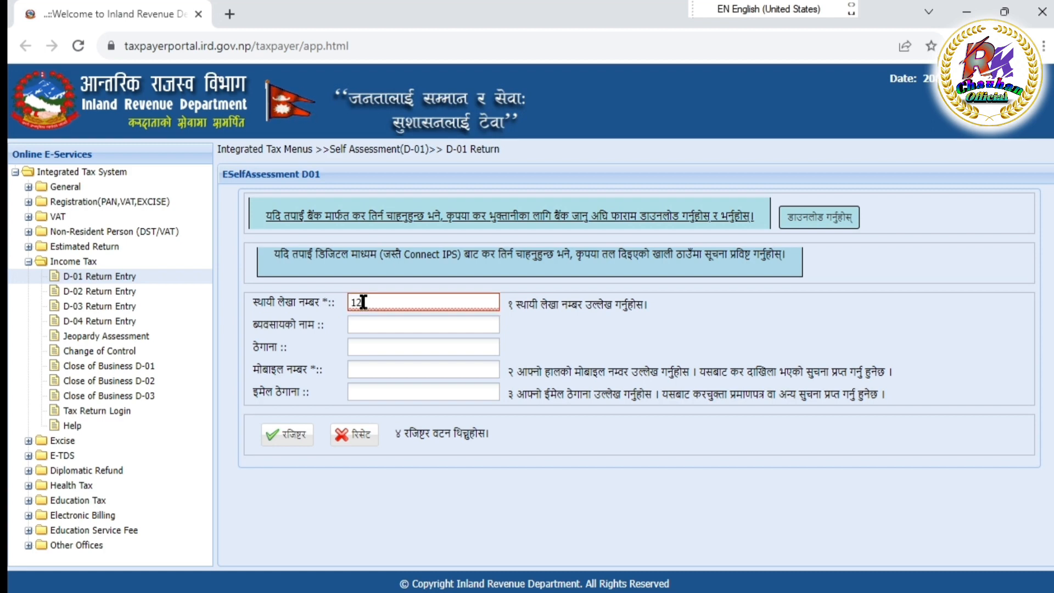
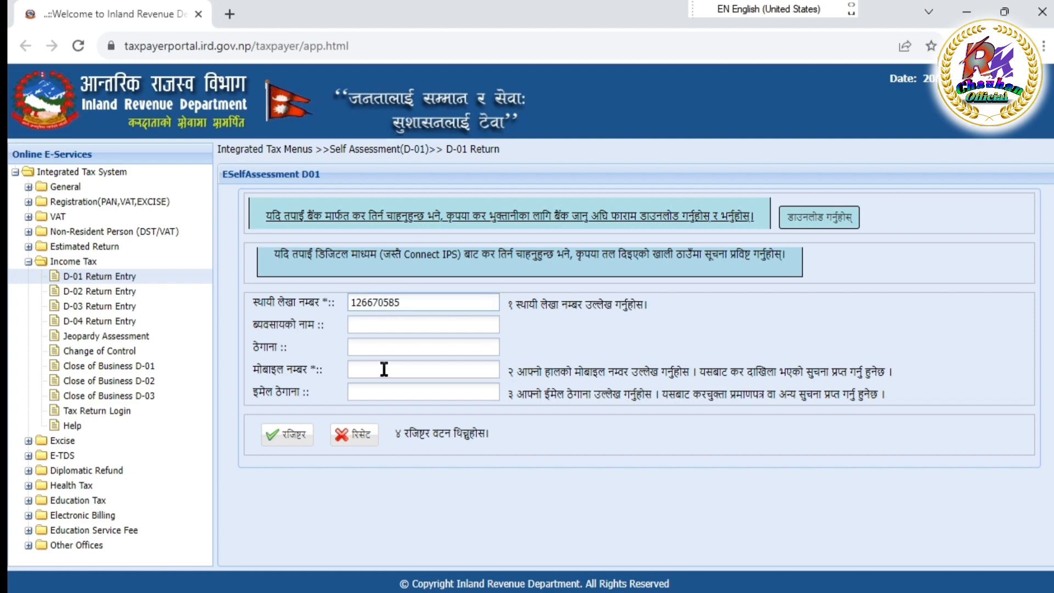
pyautogui.click(393, 330)
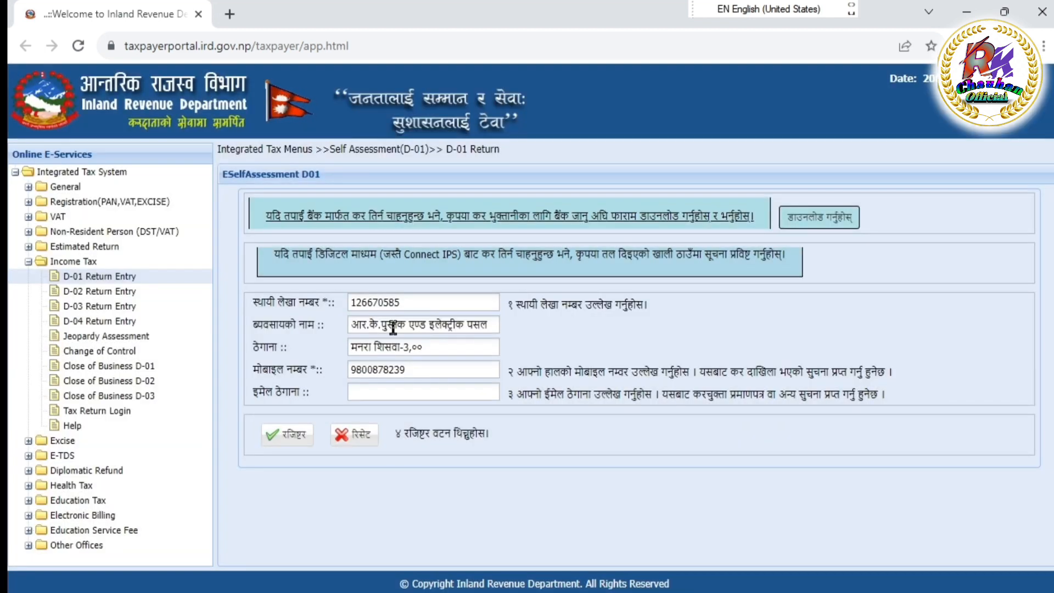
pyautogui.click(378, 397)
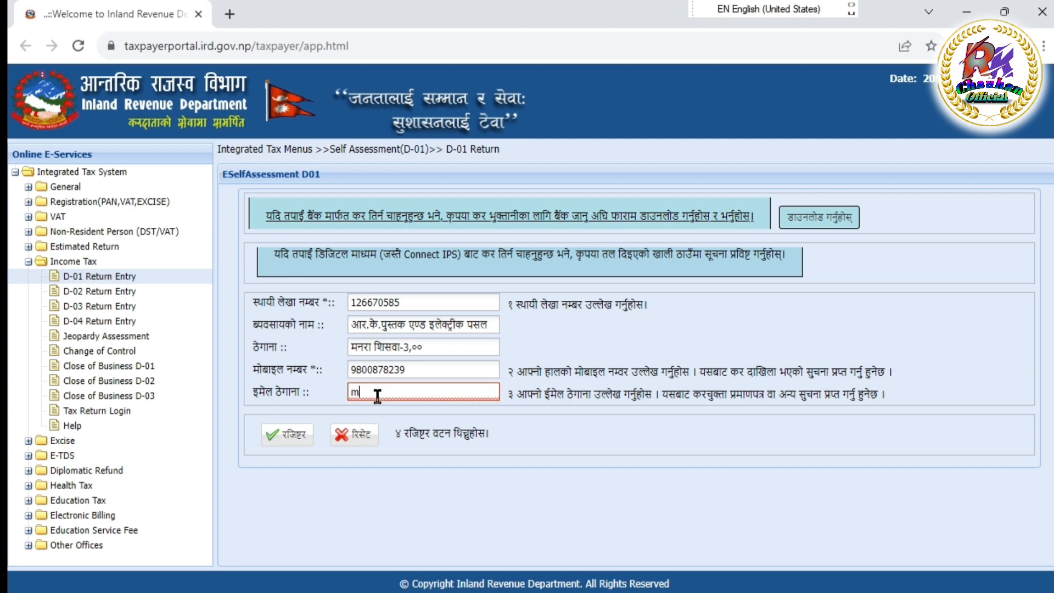
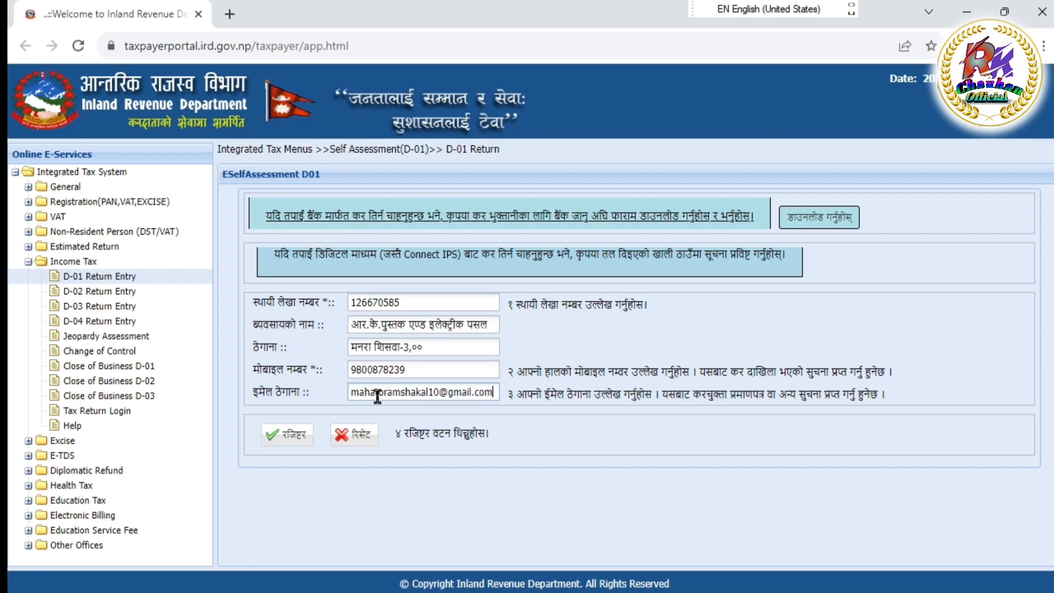
pyautogui.click(286, 436)
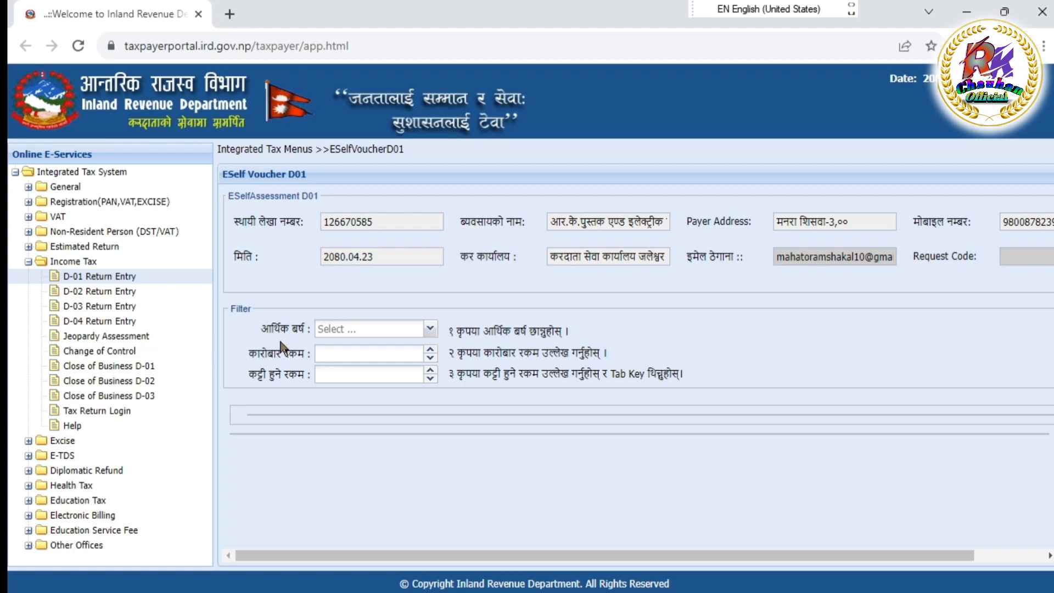
# Choose 2079.080 in the आर्थिक बर्ष fiscal-year dropdown
pyautogui.click(356, 331)
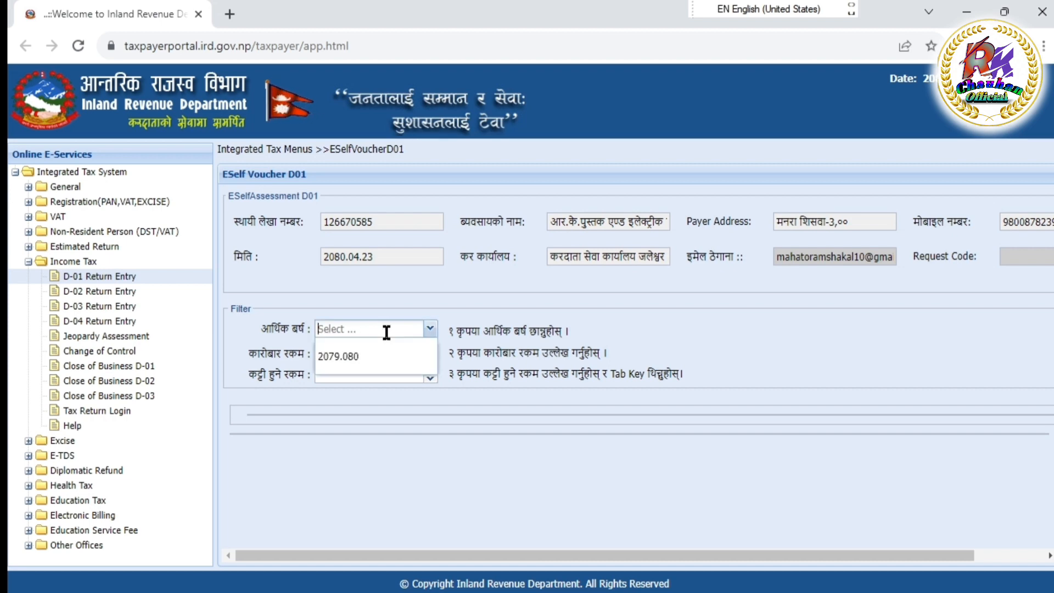
pyautogui.click(345, 357)
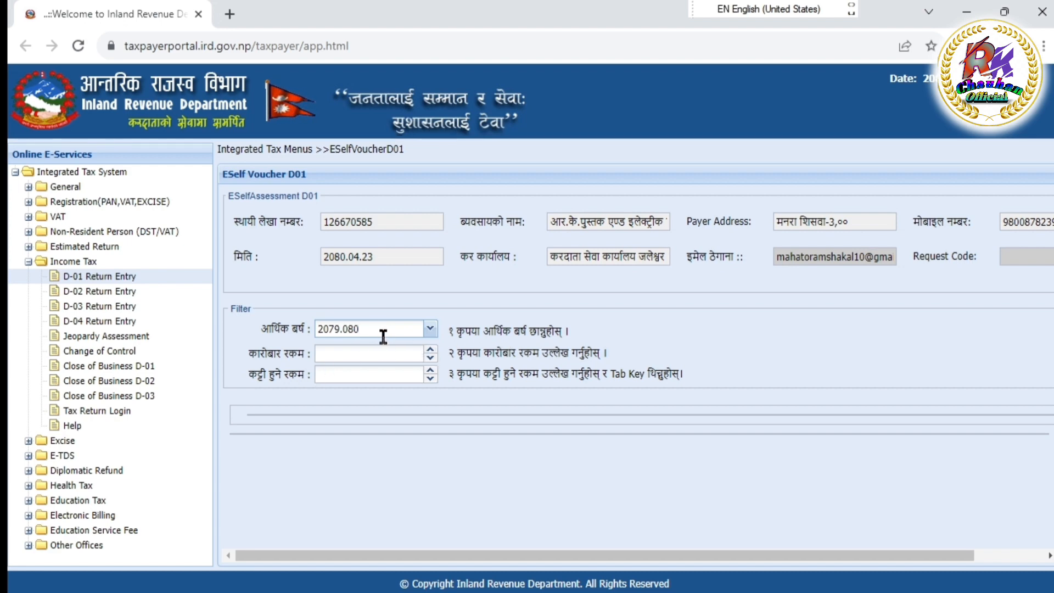
pyautogui.click(346, 351)
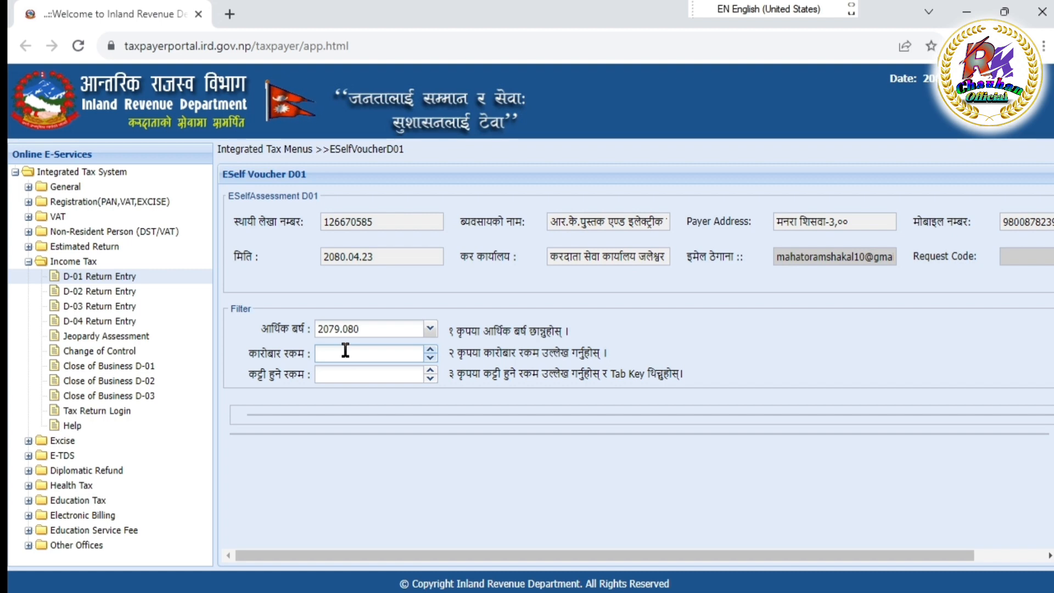
# Enter 855438 as the turnover amount in the कारोबार रकम field
pyautogui.write('85')
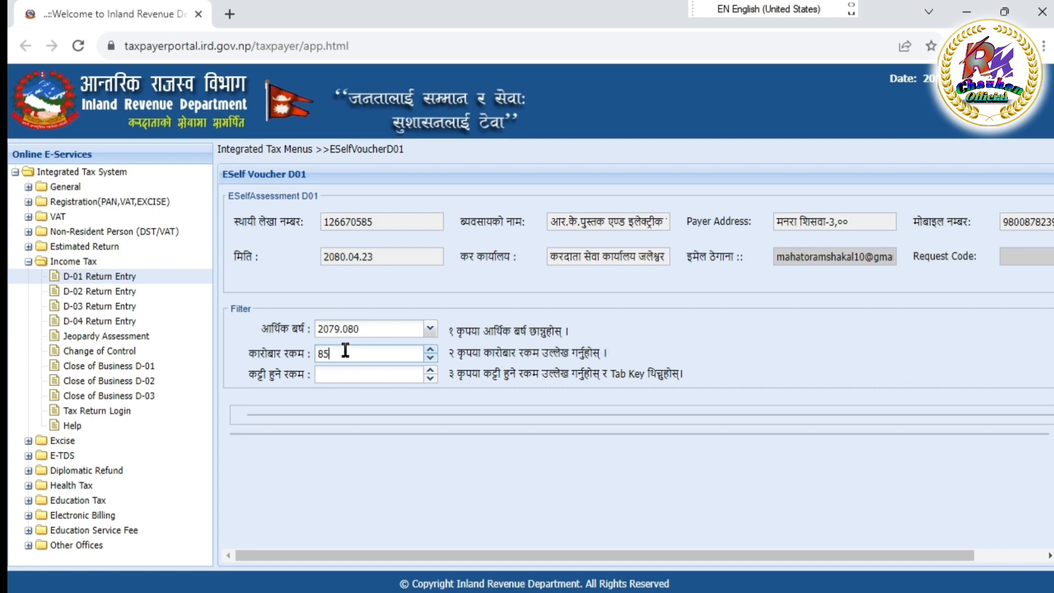
pyautogui.write('5')
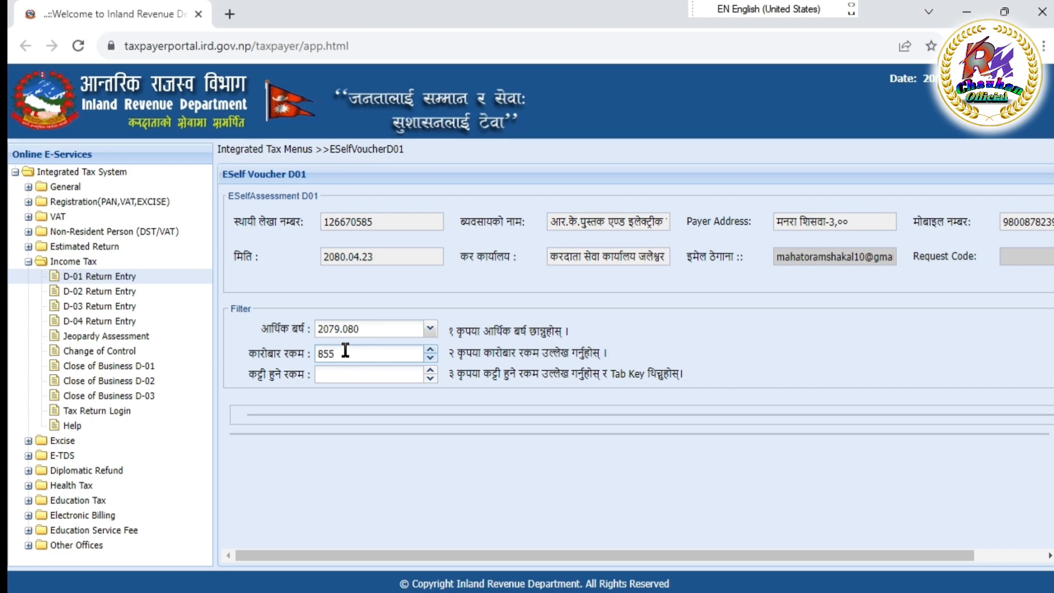
pyautogui.write('425')
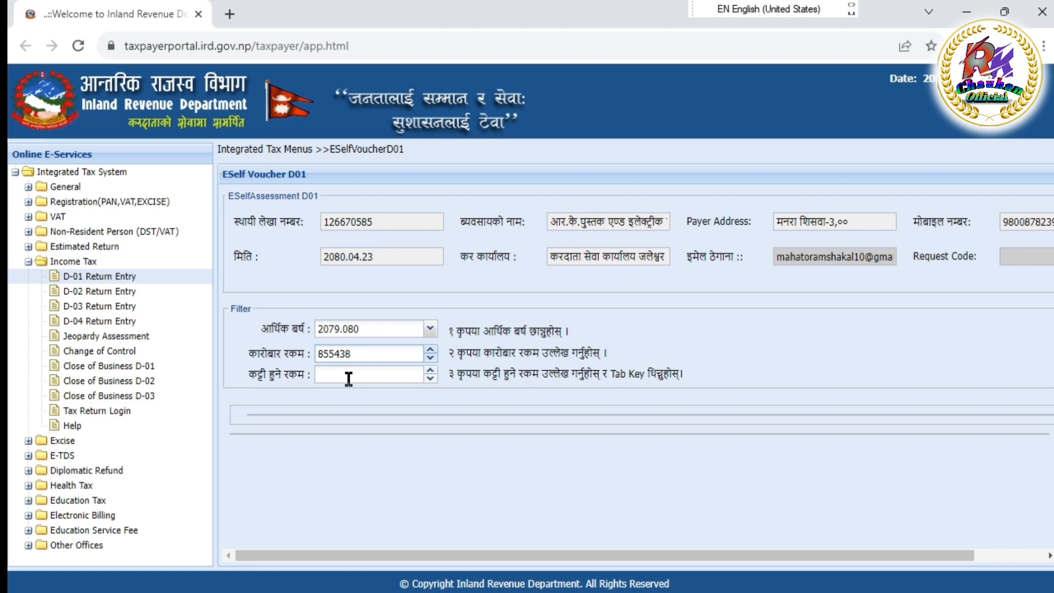
# Enter 745658 as the deductible amount and Tab out to trigger the tax calculation
pyautogui.click(339, 374)
pyautogui.write('7')
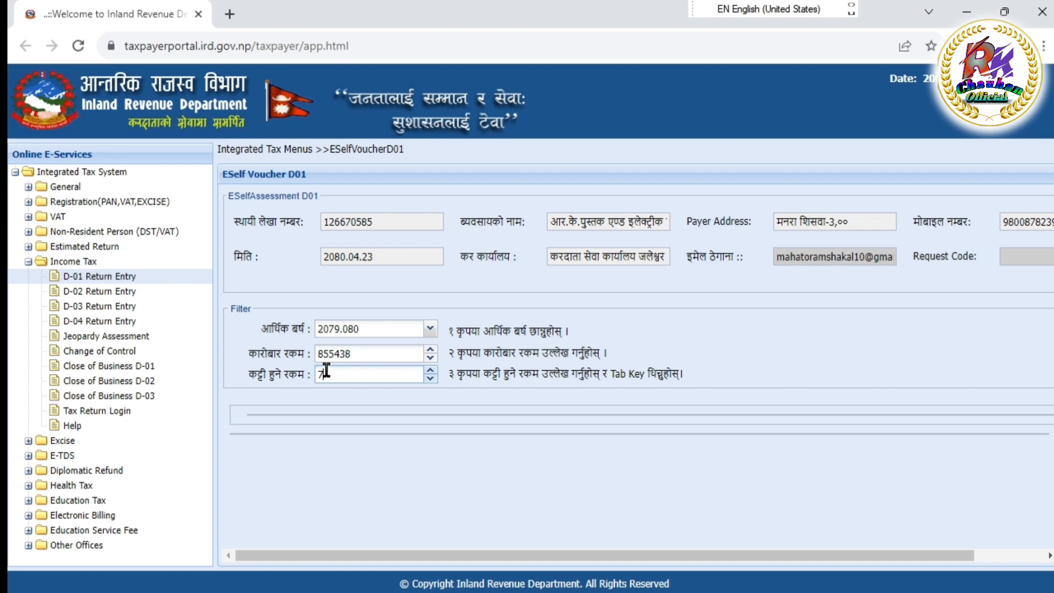
pyautogui.write('05')
pyautogui.write('65')
pyautogui.write('8')
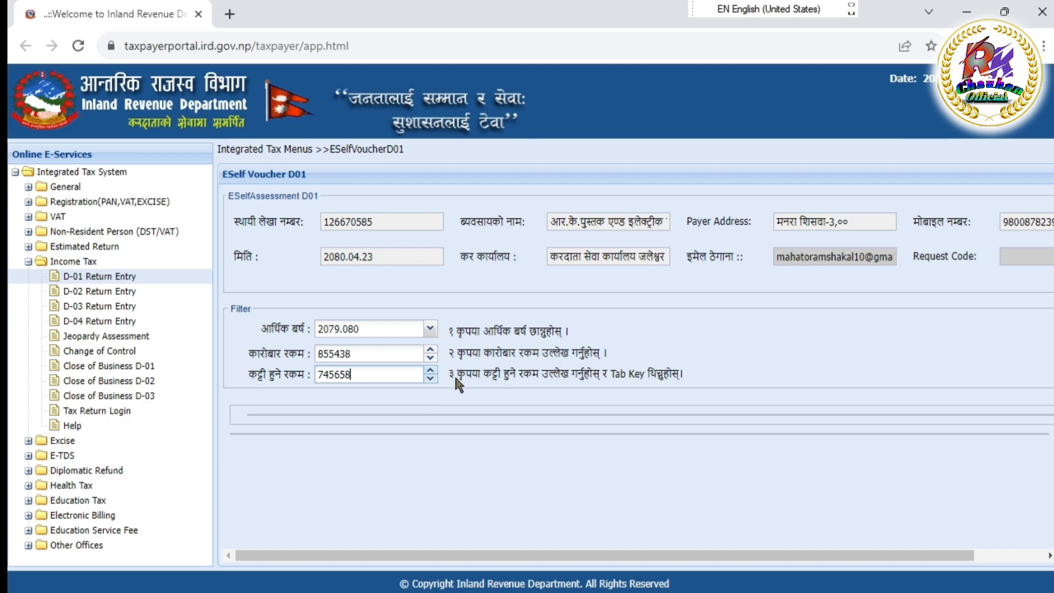
pyautogui.press('Tab')
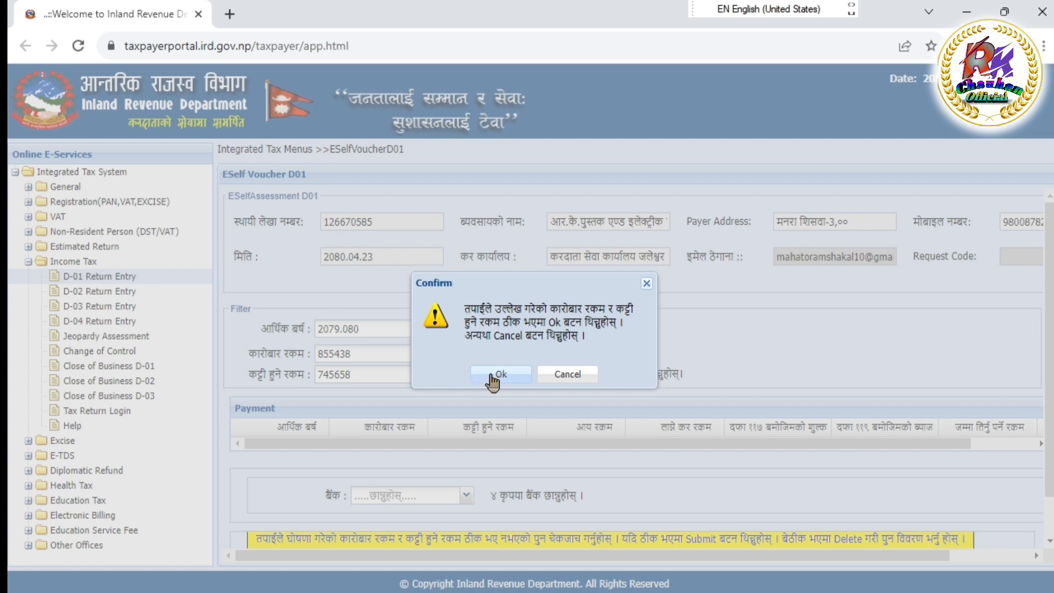
# Accept the Confirm and INFO dialogs so the 4000 tax for 2079.080 appears
pyautogui.click(491, 376)
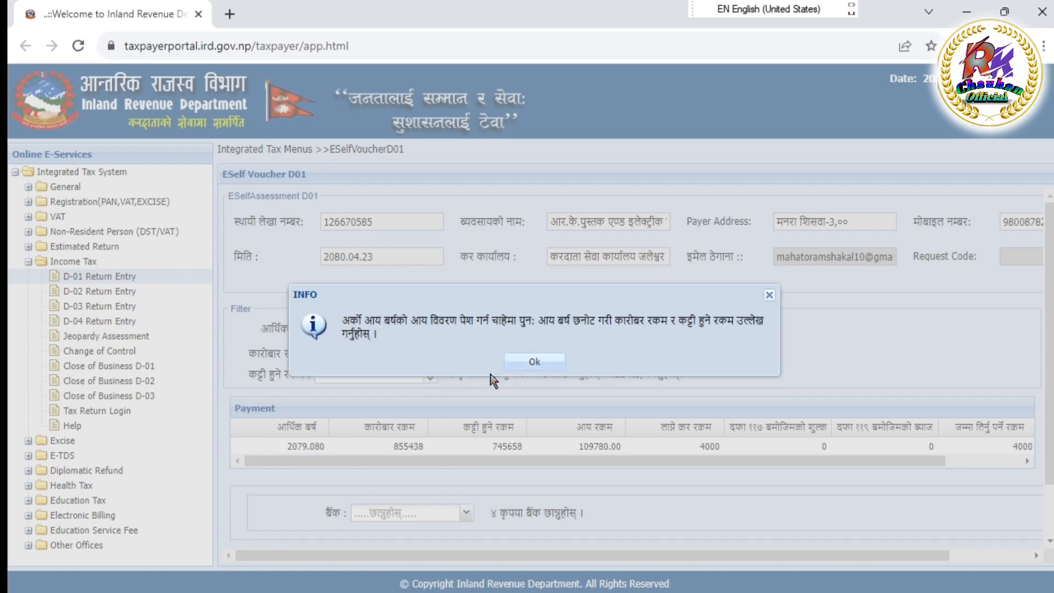
pyautogui.click(535, 362)
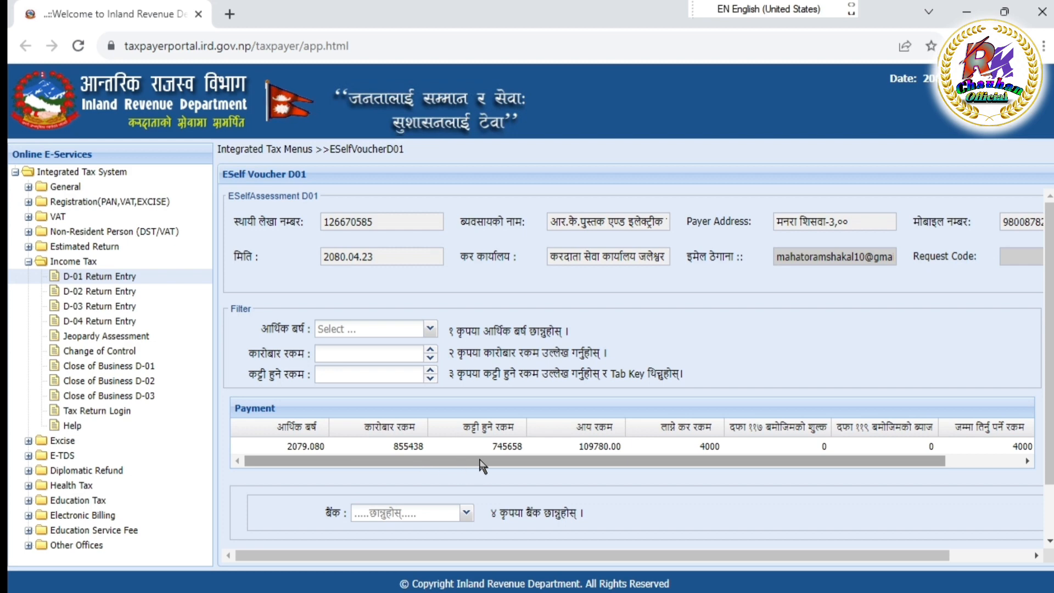
pyautogui.click(429, 328)
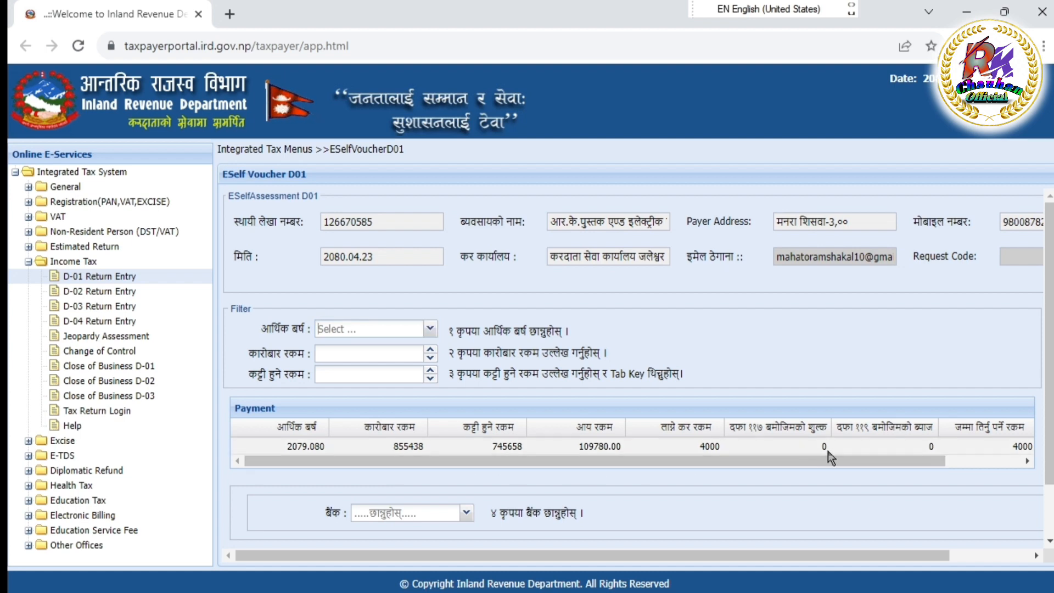
pyautogui.click(961, 461)
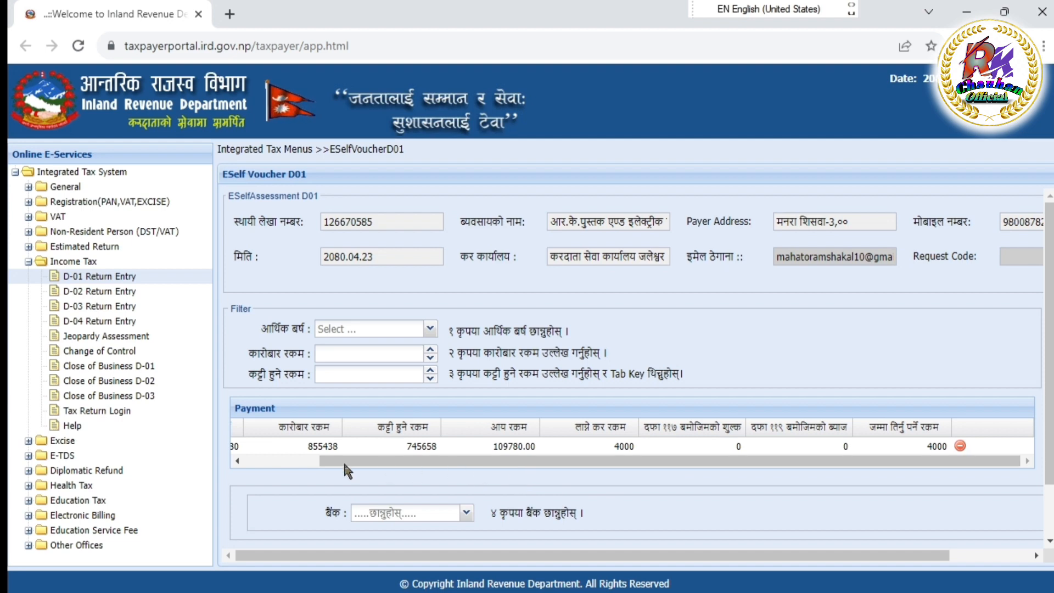
pyautogui.click(307, 461)
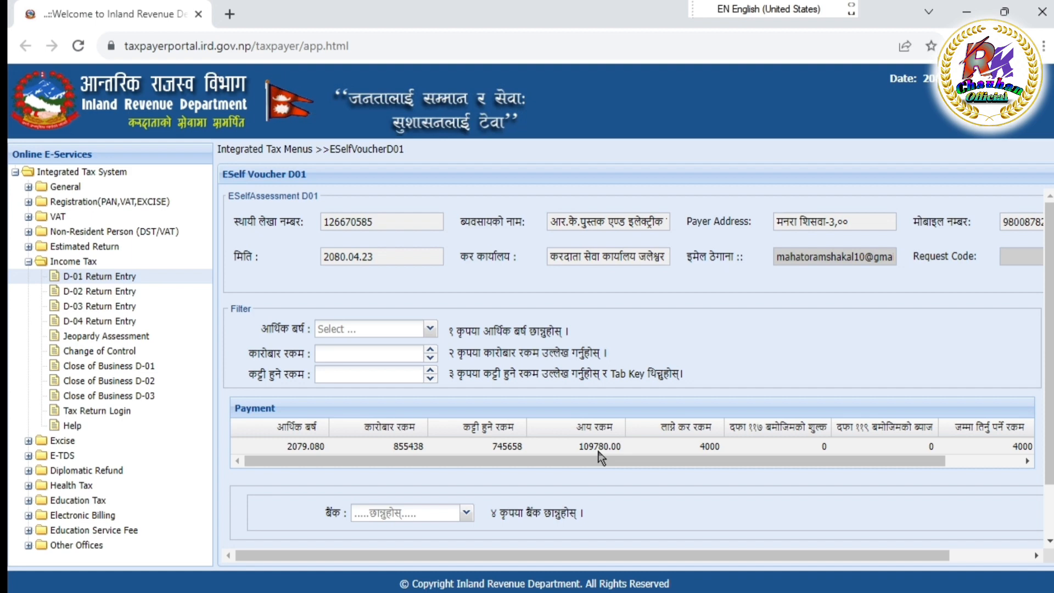
pyautogui.click(465, 514)
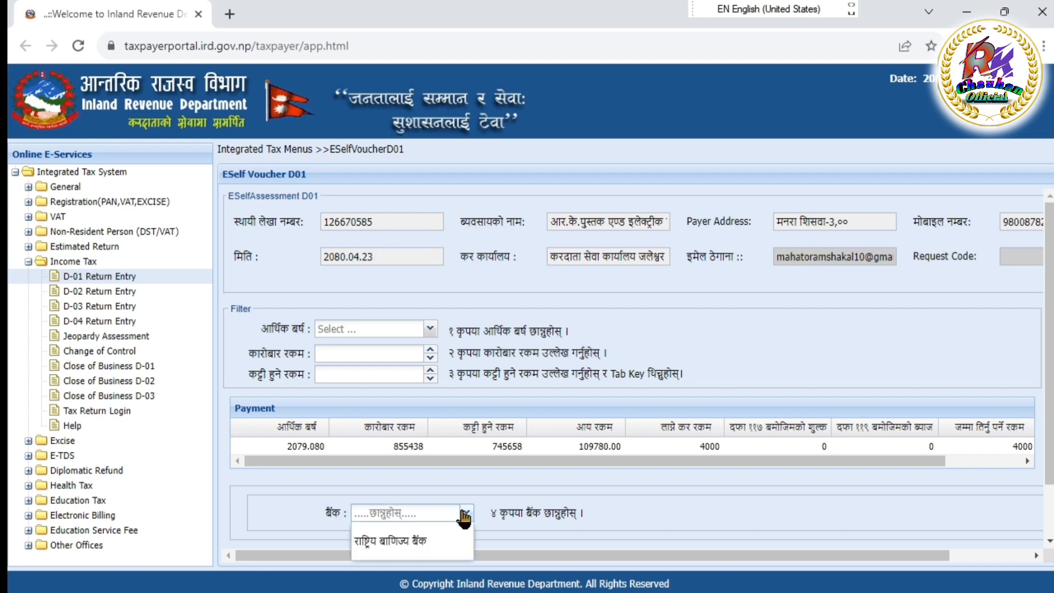
pyautogui.click(378, 542)
pyautogui.scroll(-1, 677, 493)
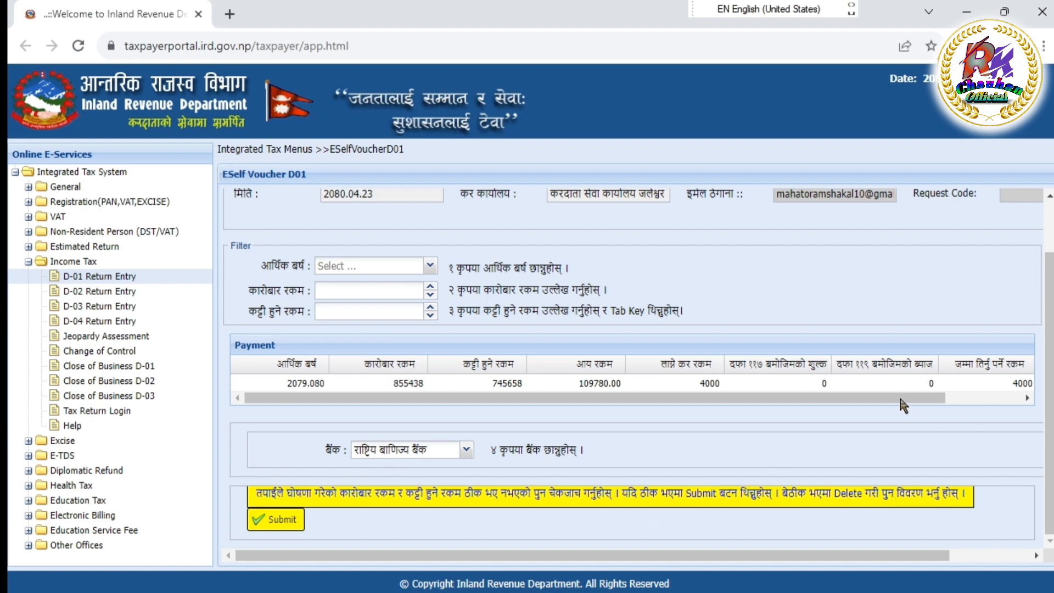
pyautogui.moveTo(928, 398); pyautogui.dragTo(647, 396)
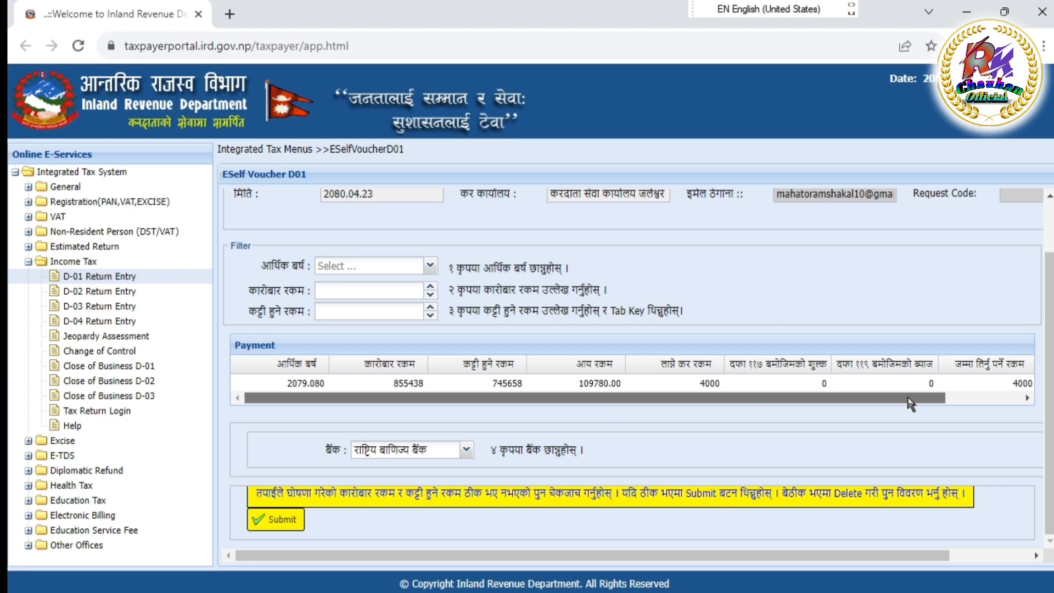
pyautogui.click(961, 398)
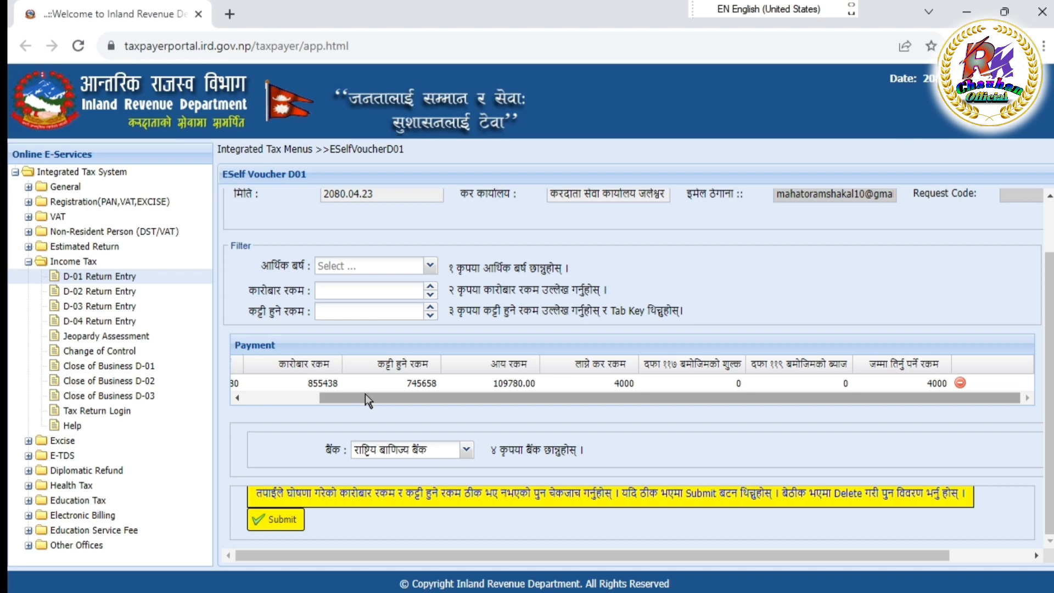
pyautogui.moveTo(364, 394); pyautogui.dragTo(289, 409)
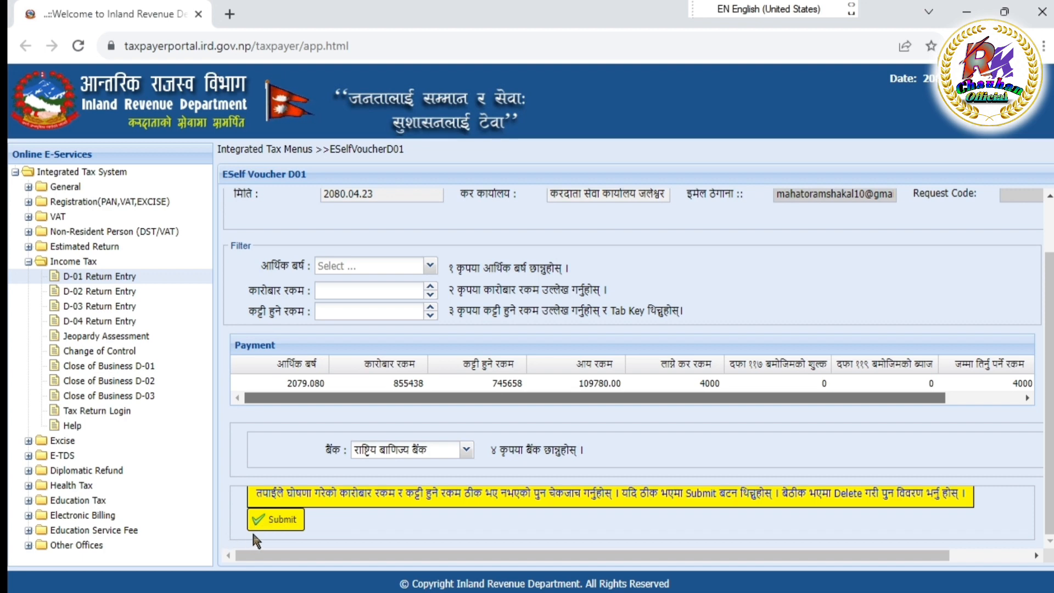
# Submit the D-01 liability and choose connectIPS to pay the 4000 voucher in RevenuePay
pyautogui.click(277, 528)
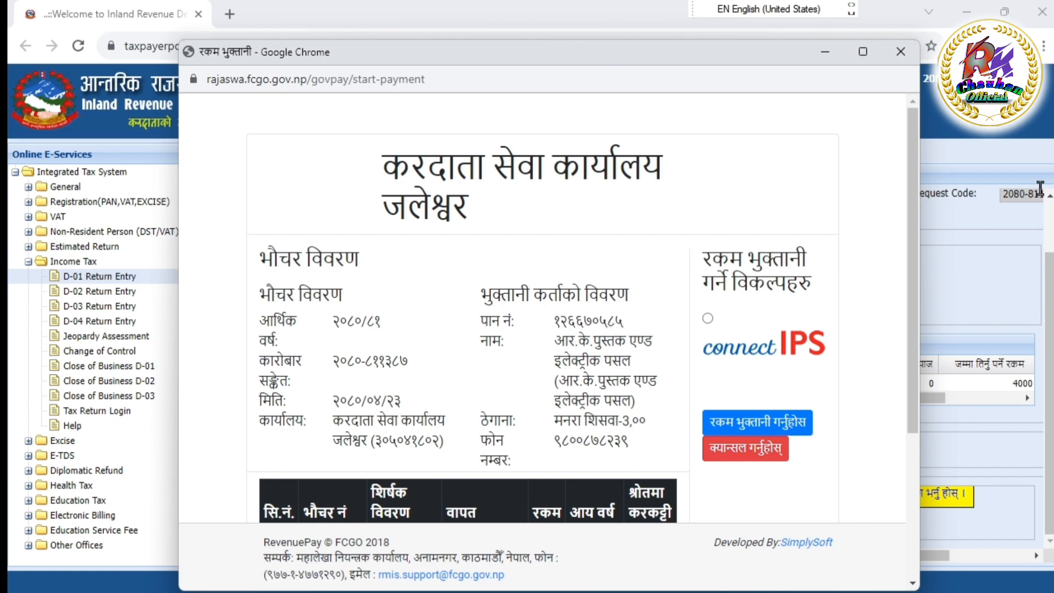
pyautogui.moveTo(908, 242); pyautogui.dragTo(908, 318)
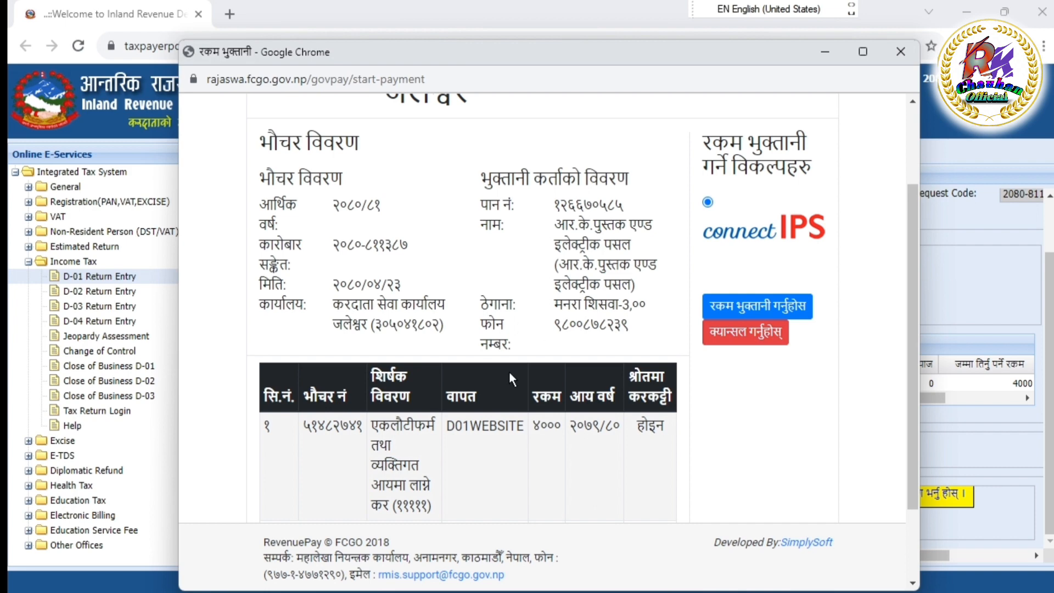
pyautogui.click(754, 314)
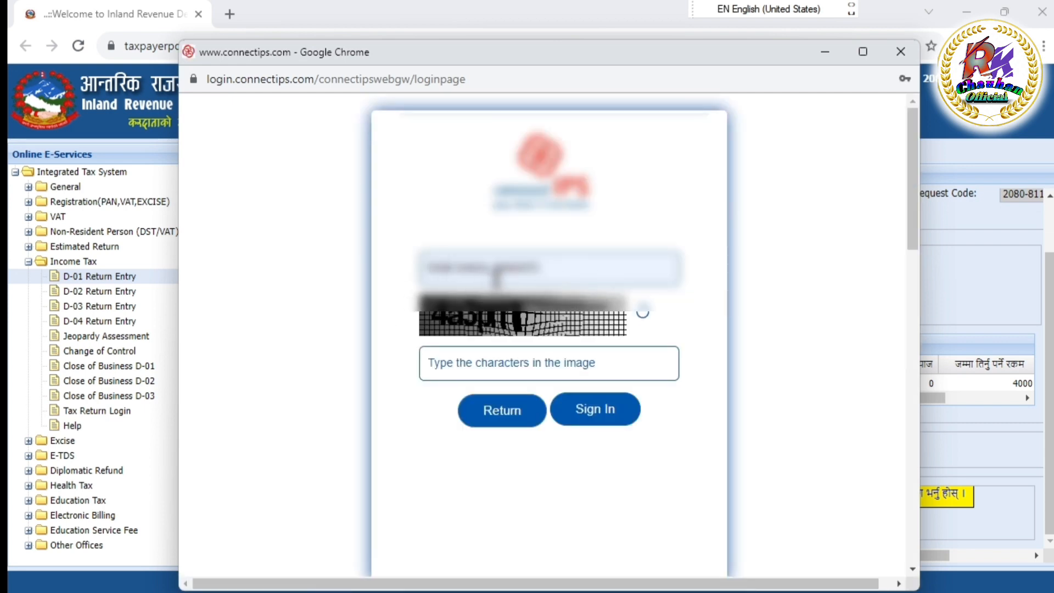
# Enter the captcha, then the connectIPS username and password, and sign in
pyautogui.click(456, 360)
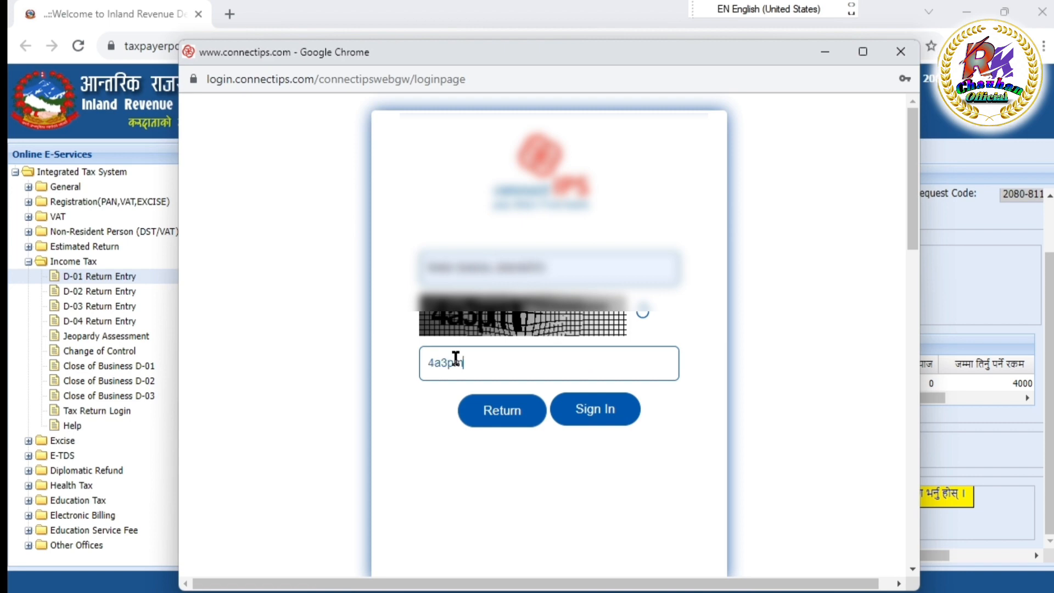
pyautogui.click(593, 423)
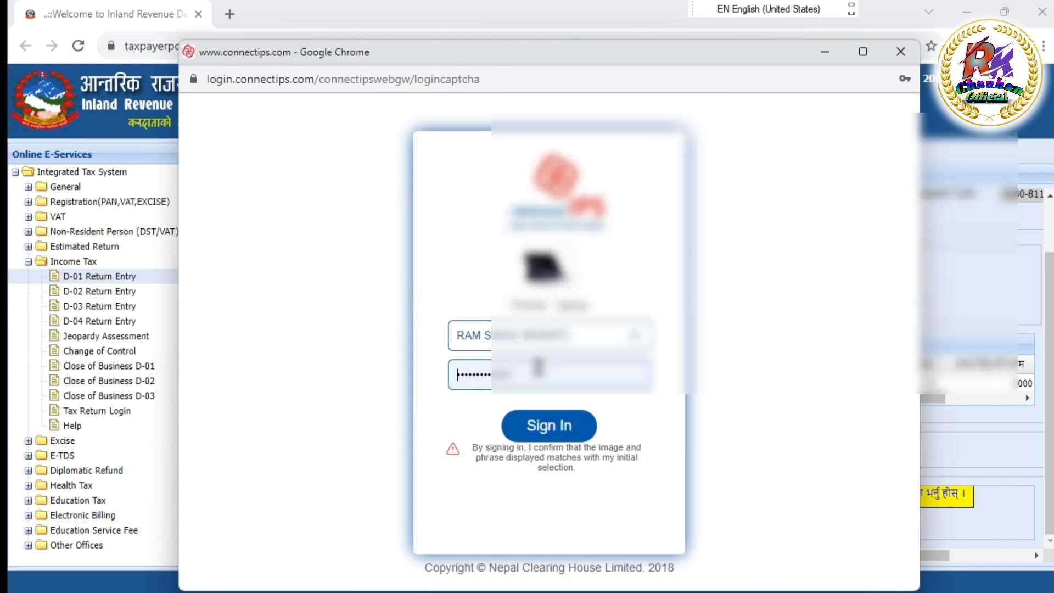
pyautogui.click(533, 378)
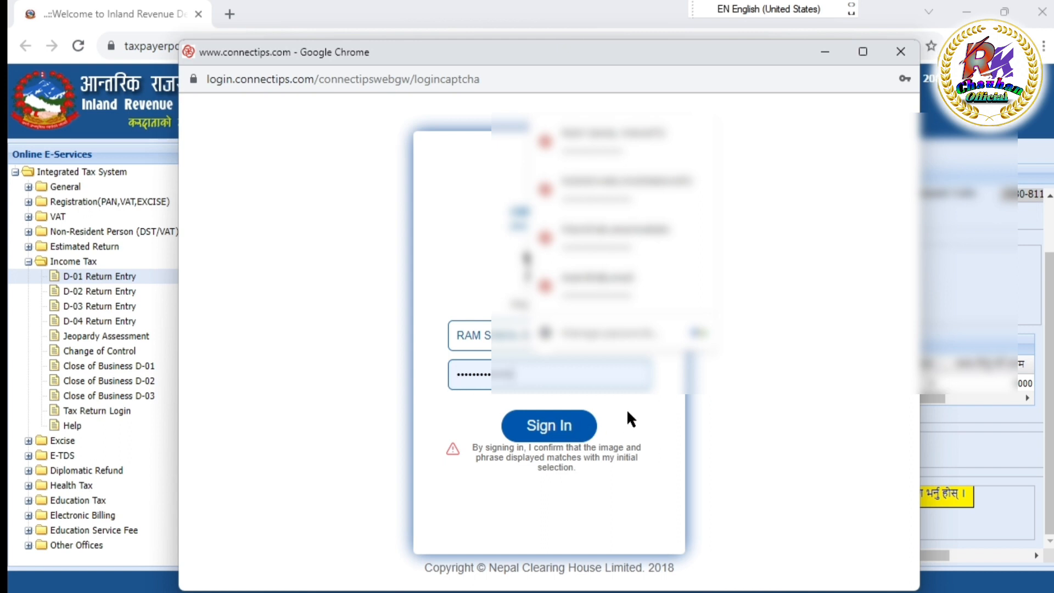
pyautogui.click(470, 394)
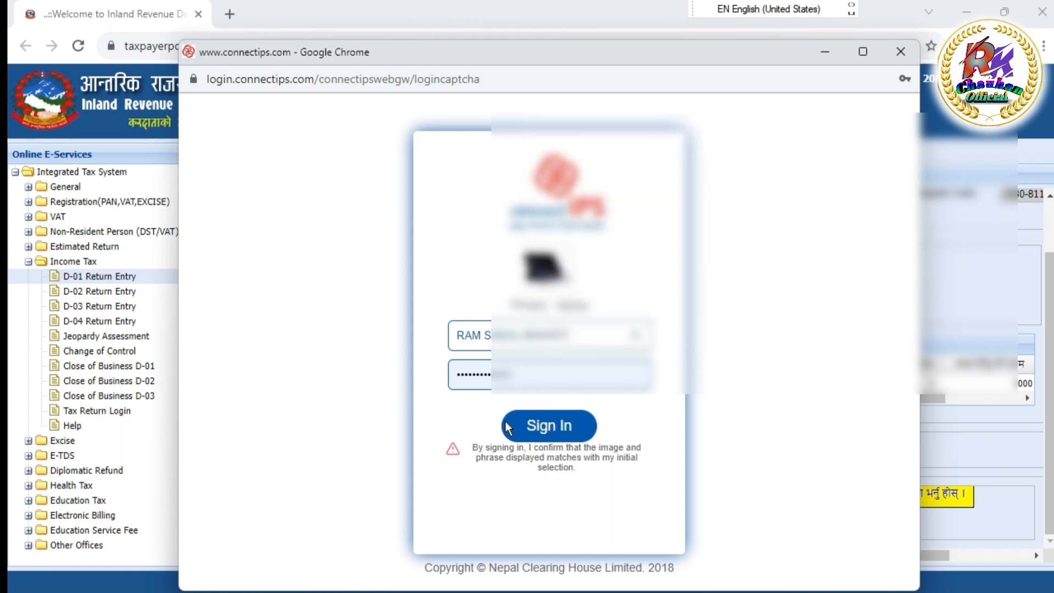
pyautogui.click(547, 428)
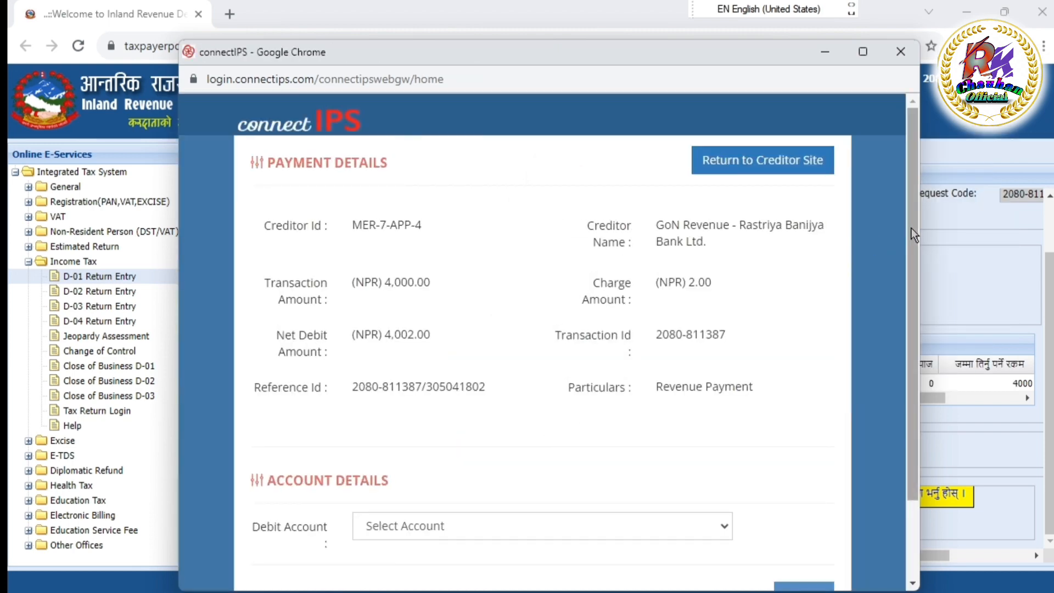
# Choose the personal Siddhartha Bank Limited account as the debit account and submit it
pyautogui.moveTo(910, 228); pyautogui.dragTo(911, 270)
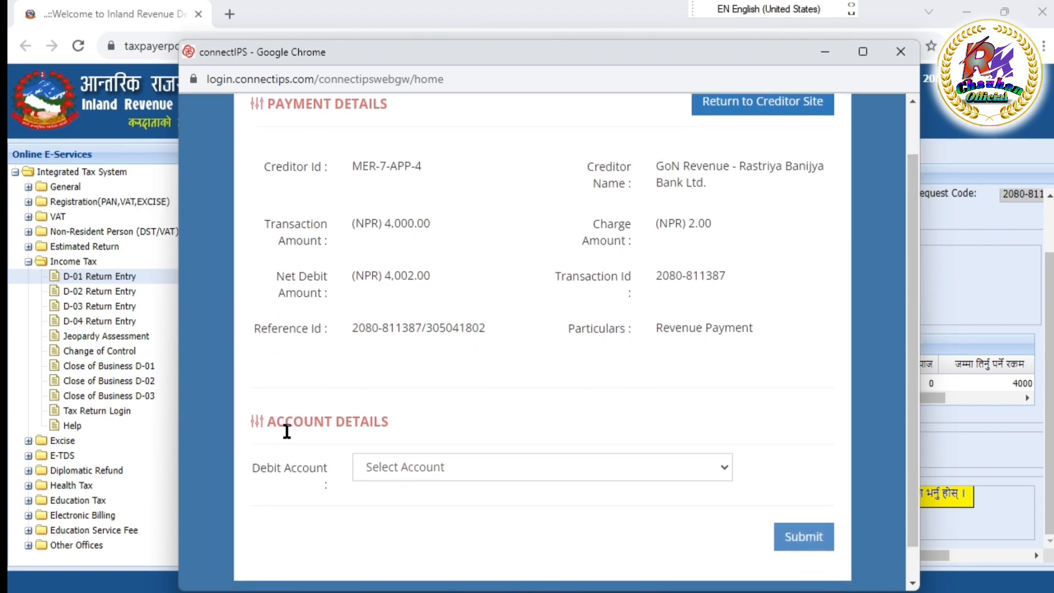
pyautogui.click(501, 473)
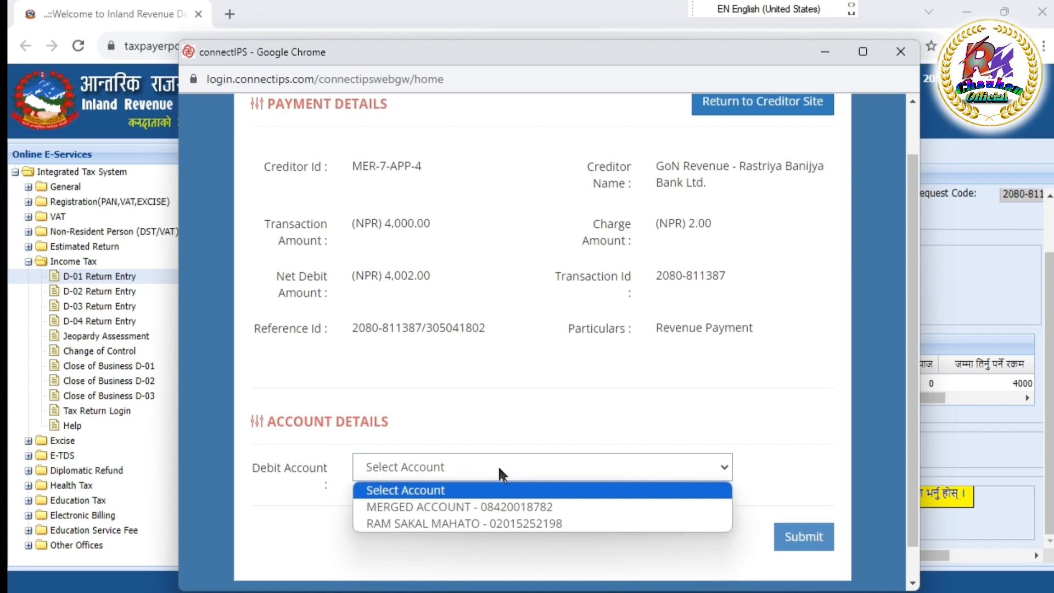
pyautogui.click(460, 523)
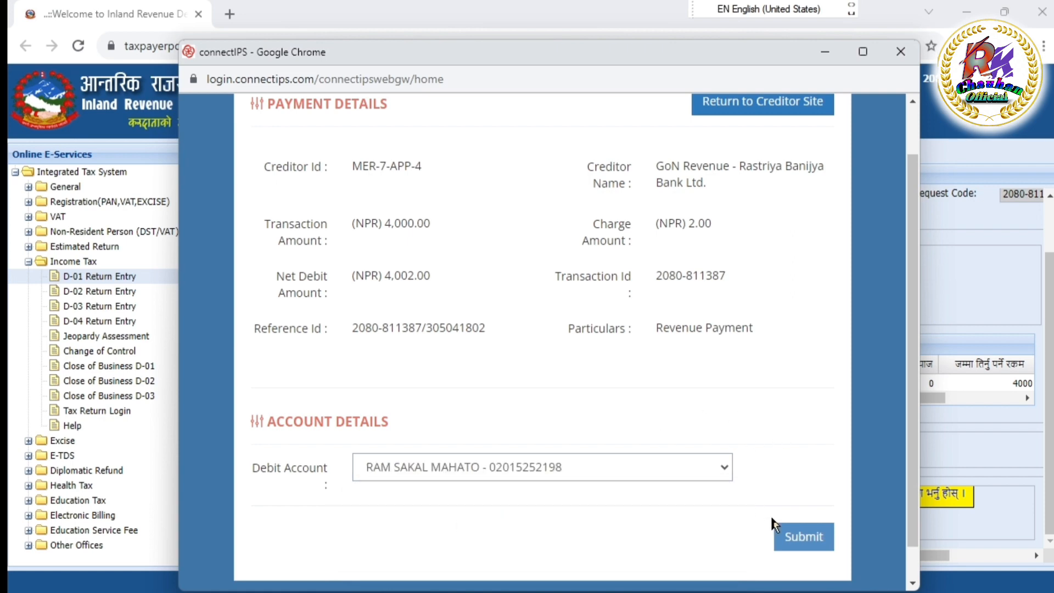
pyautogui.click(800, 538)
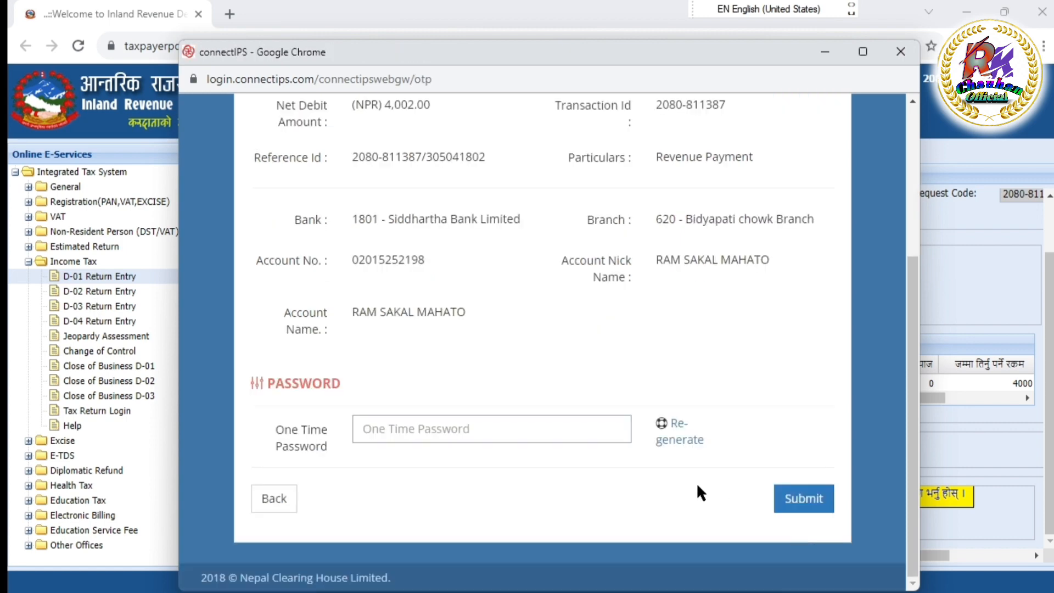
# Enter the received OTP to confirm the debit, then dismiss the STATUS : SUCCESS confirmation
pyautogui.click(481, 424)
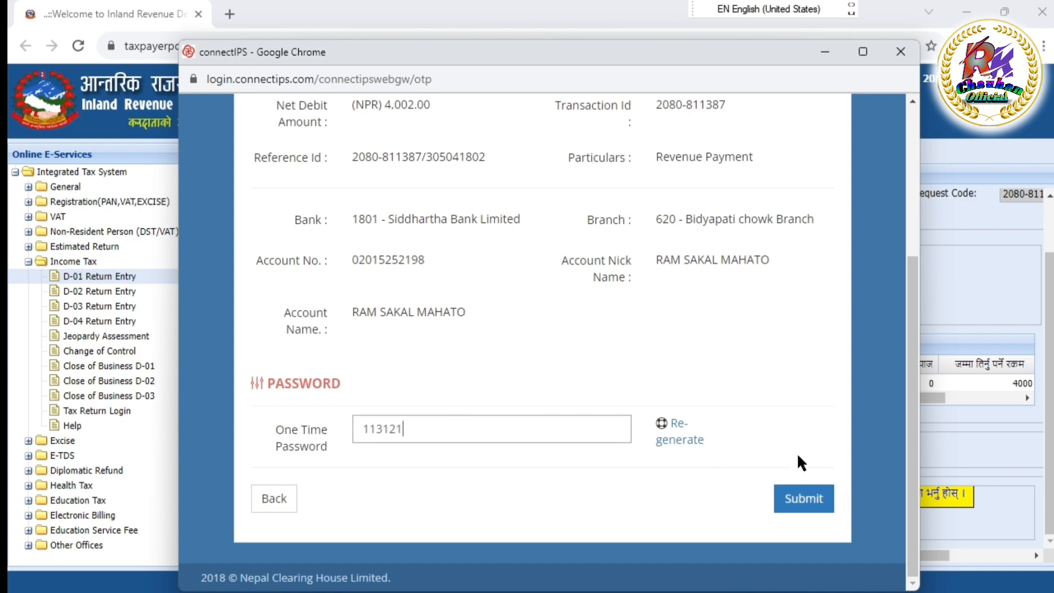
pyautogui.click(791, 500)
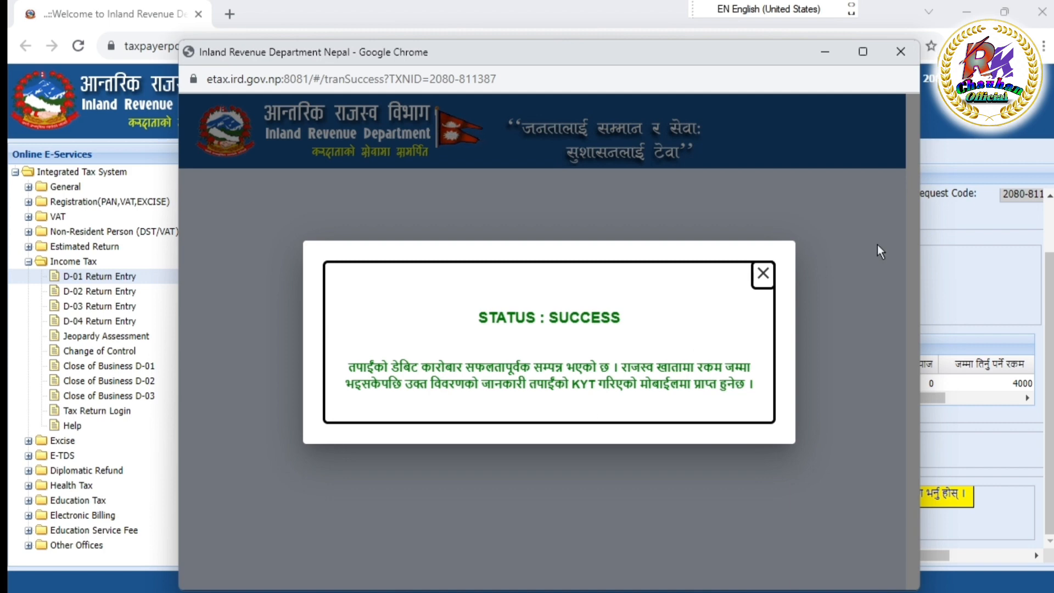
pyautogui.click(763, 273)
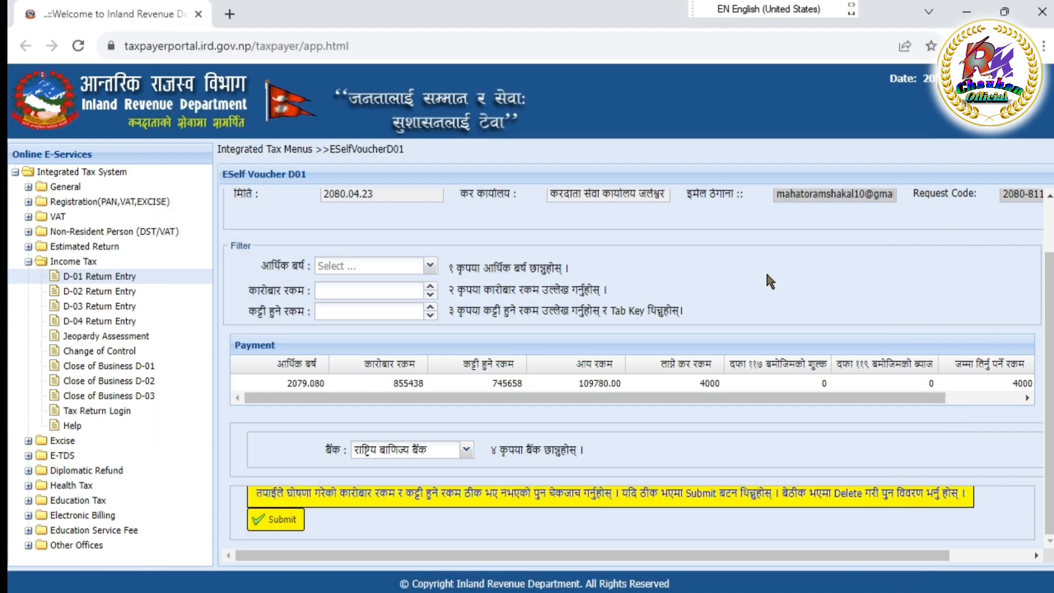